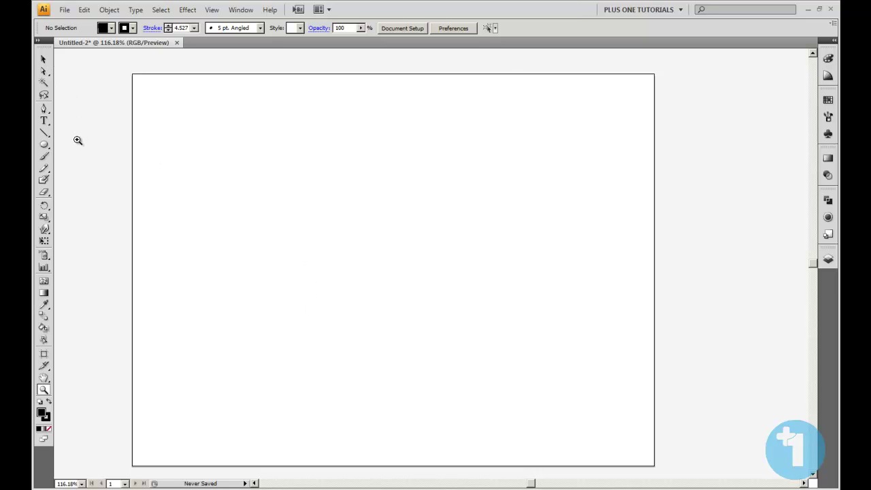
Pick the Type tool so text can be added to the blank artboard
click(44, 121)
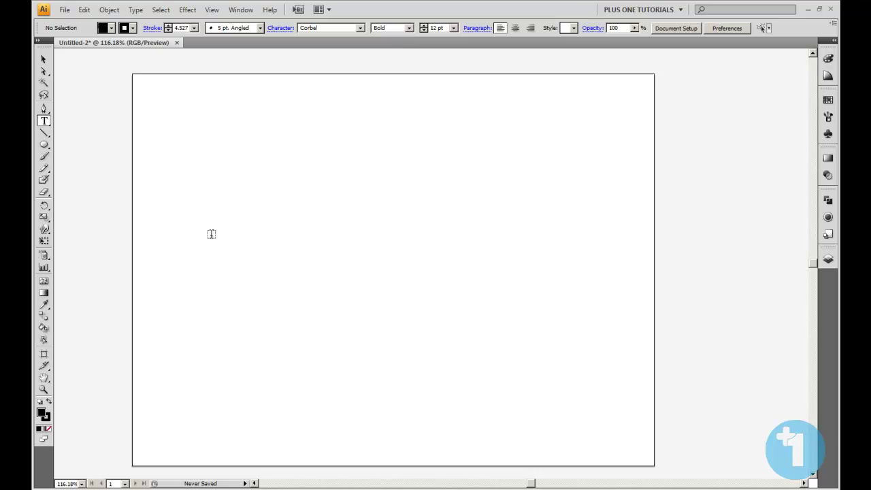
Type 'PLUS ONE TUTORIALS' in capitals at the artboard's left, mid-height, and select the text object
click(198, 269)
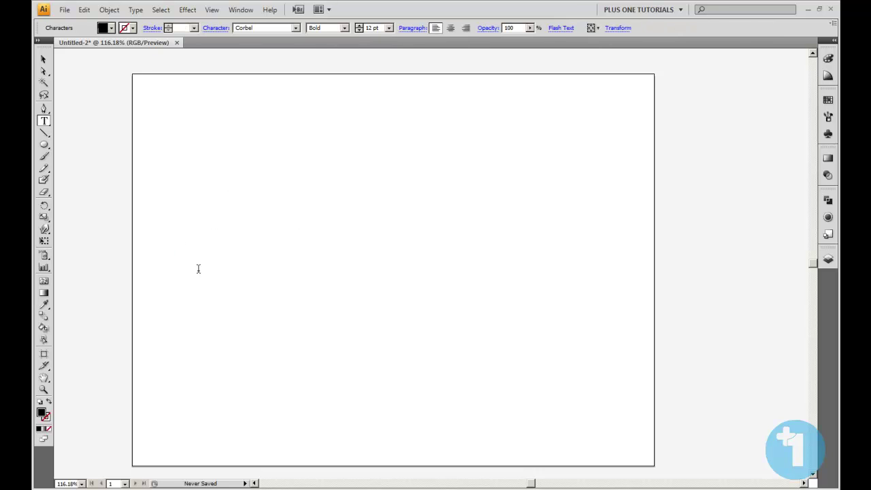
key(shift)
text(PLUS ONE TUTORIA)
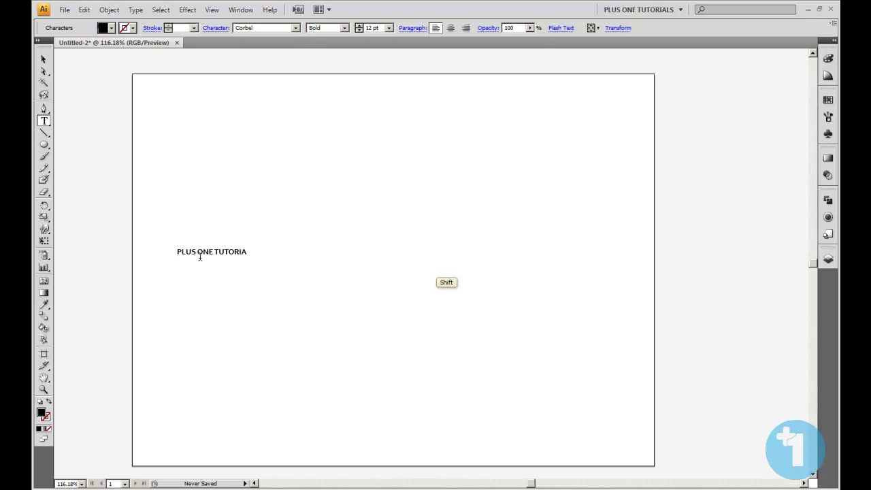
text(LS)
click(43, 59)
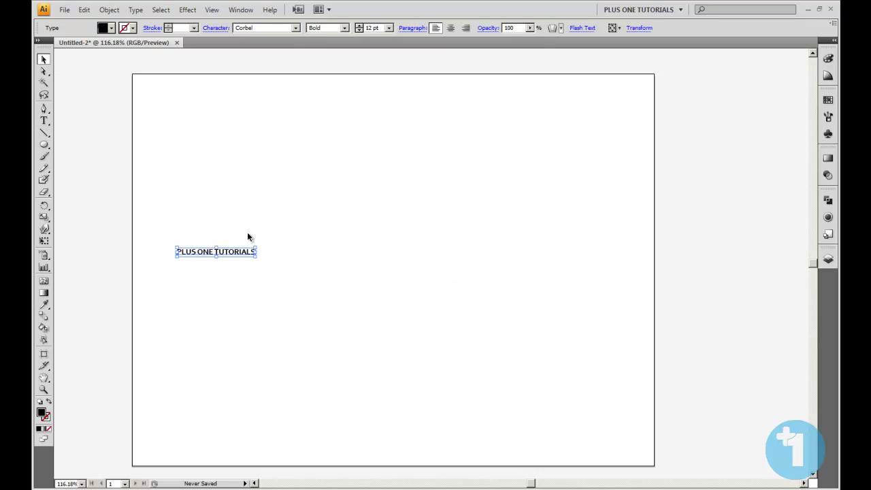
key(shift)
key(shift)
Scale the text up proportionally to about 77 pt and move it to the artboard's upper middle
drag(256, 257, 648, 378)
drag(176, 250, 147, 240)
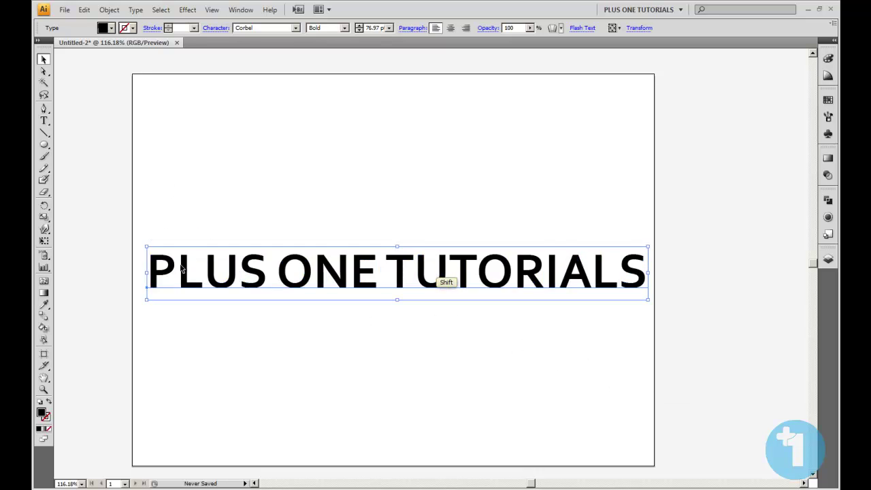
drag(341, 276, 334, 230)
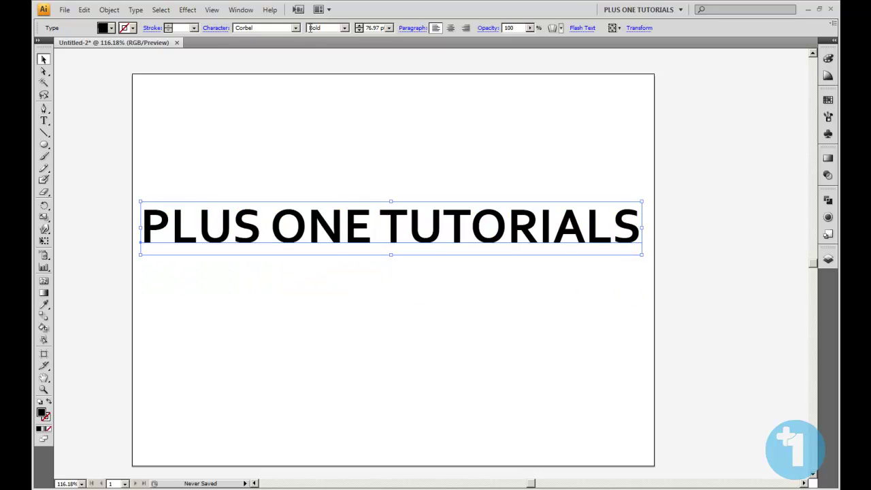
Give the text a black stroke with a 3 pt weight
click(133, 28)
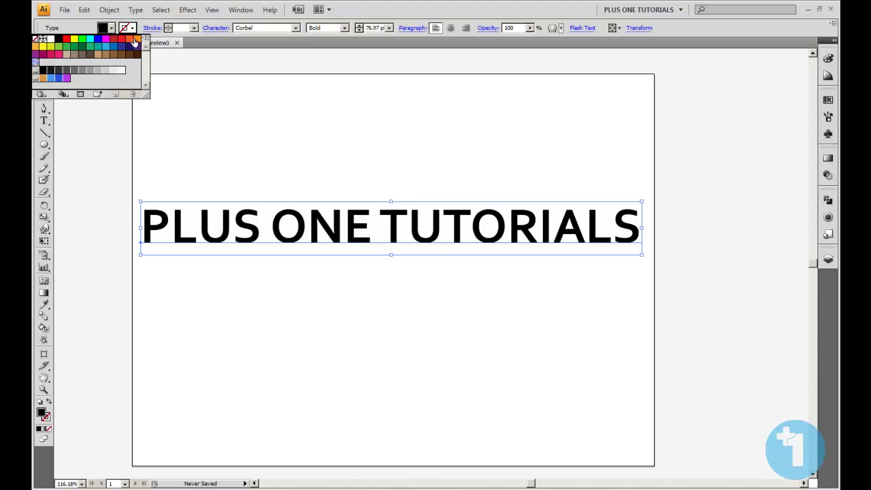
click(59, 40)
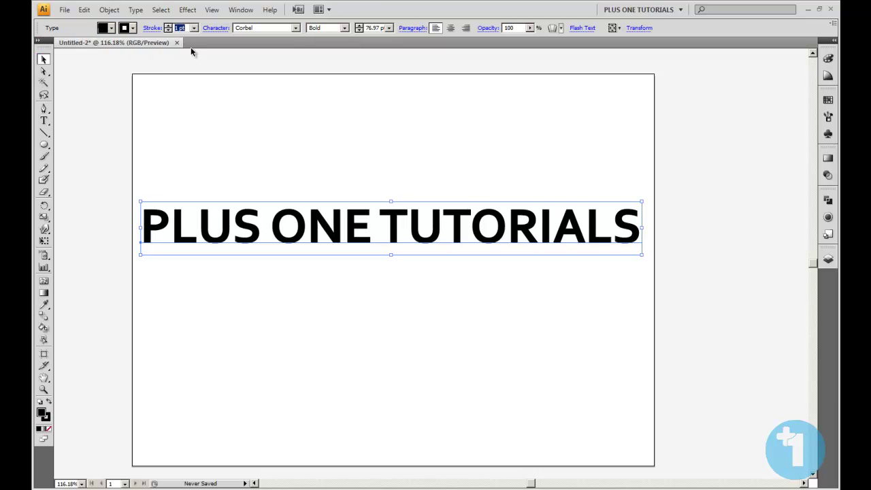
key(Return)
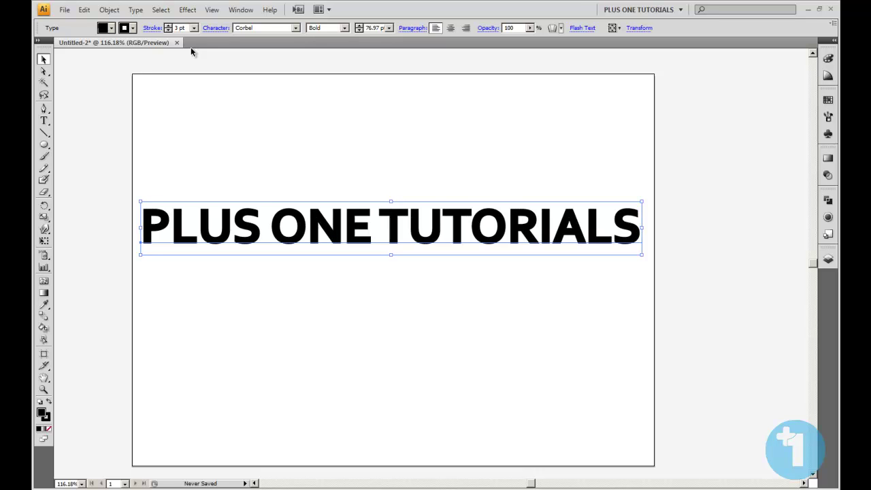
Create outlines from the text, then apply Object > Path > Outline Stroke to the letters
right_click(413, 232)
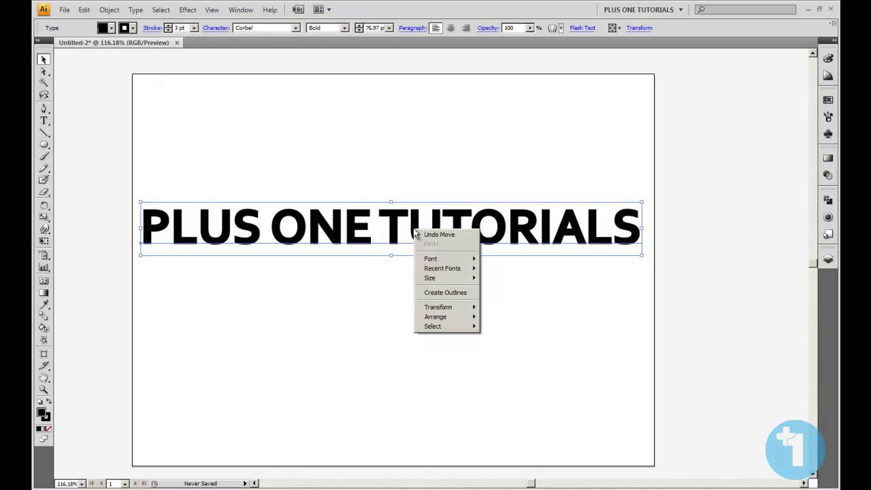
click(459, 294)
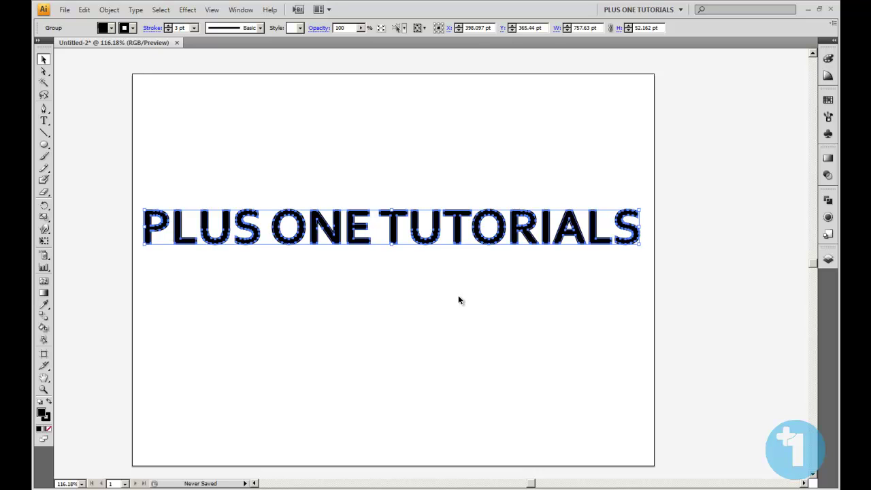
click(109, 10)
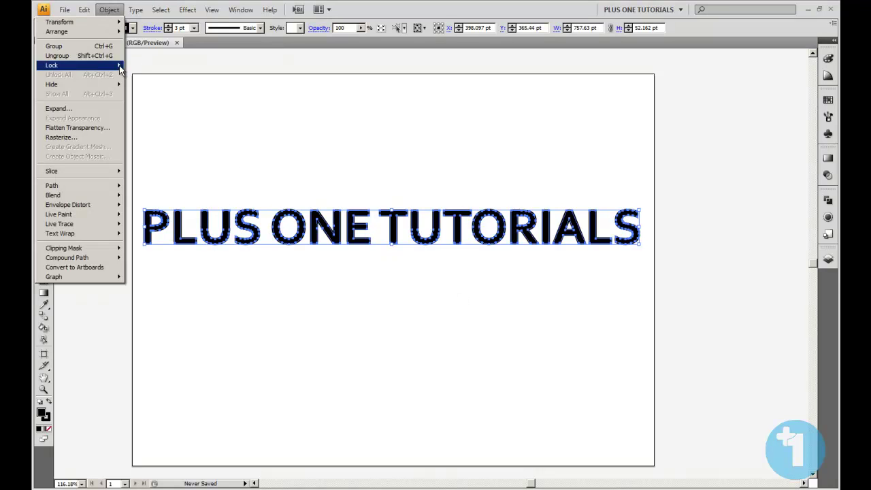
mouse_move(112, 185)
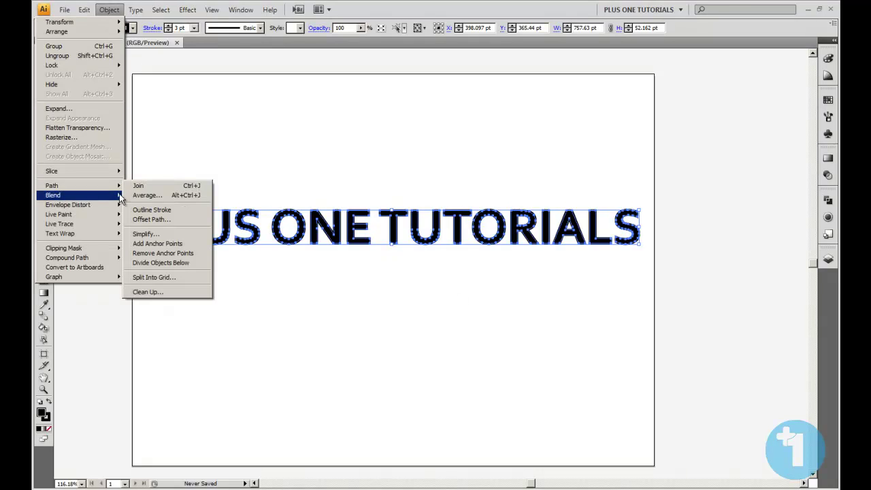
click(196, 210)
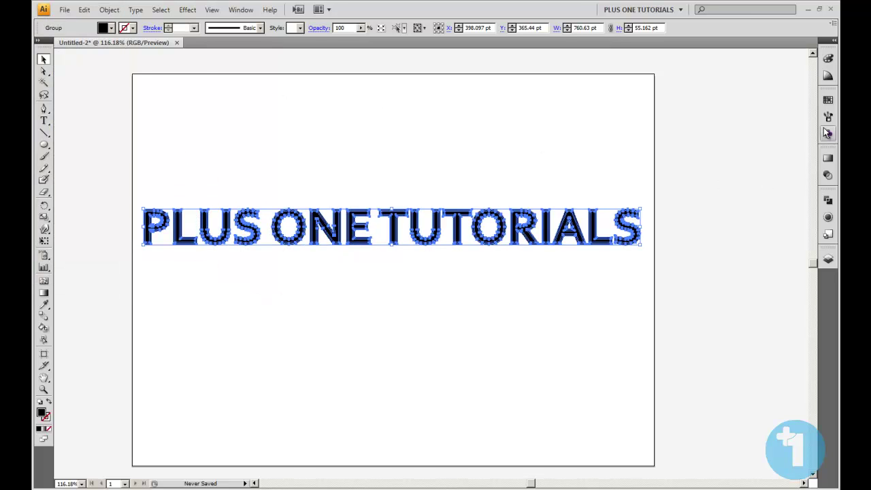
Merge the outlined letter shapes with Pathfinder Unite
click(828, 200)
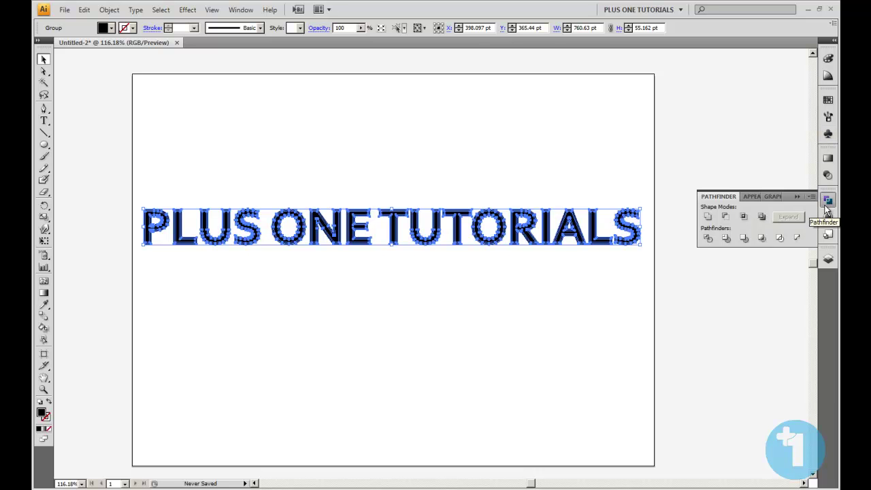
click(241, 9)
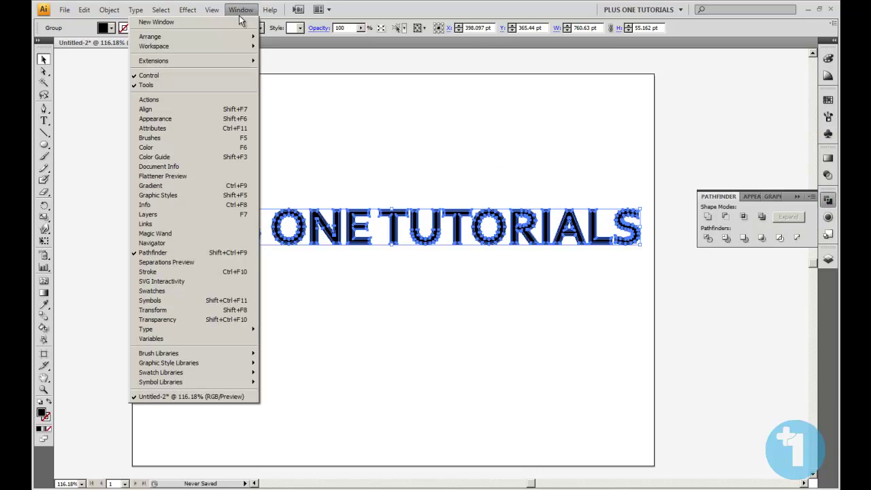
click(709, 222)
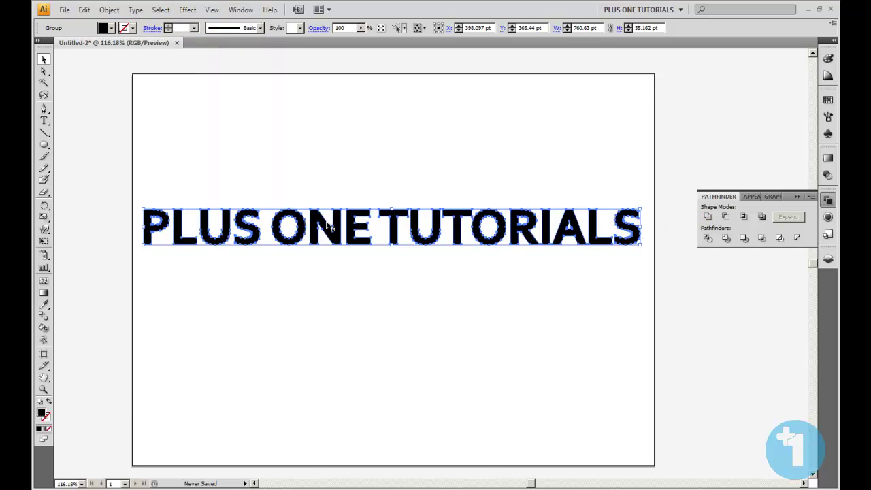
click(220, 194)
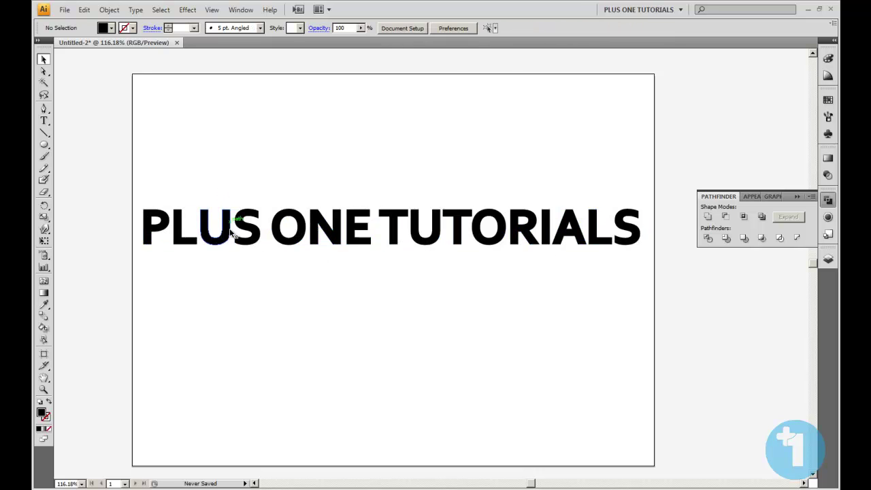
Fill the lettering group with a light blue swatch and reselect the whole group
click(230, 233)
click(111, 28)
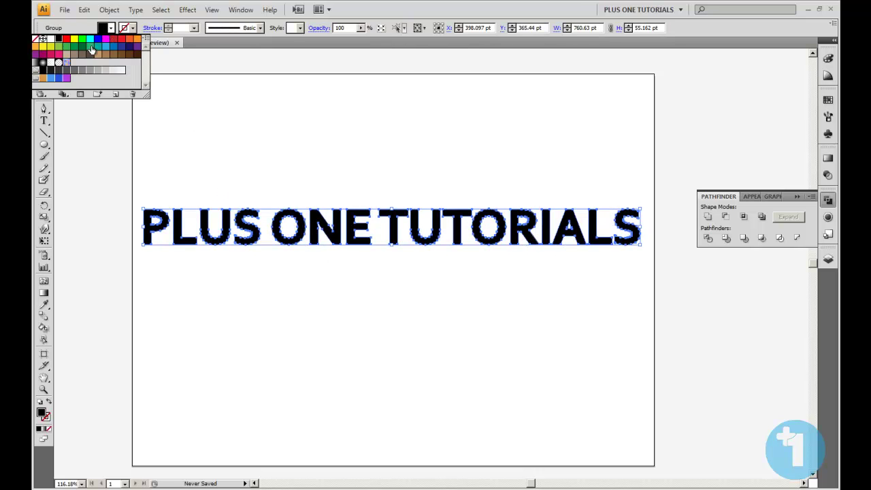
click(104, 46)
click(253, 151)
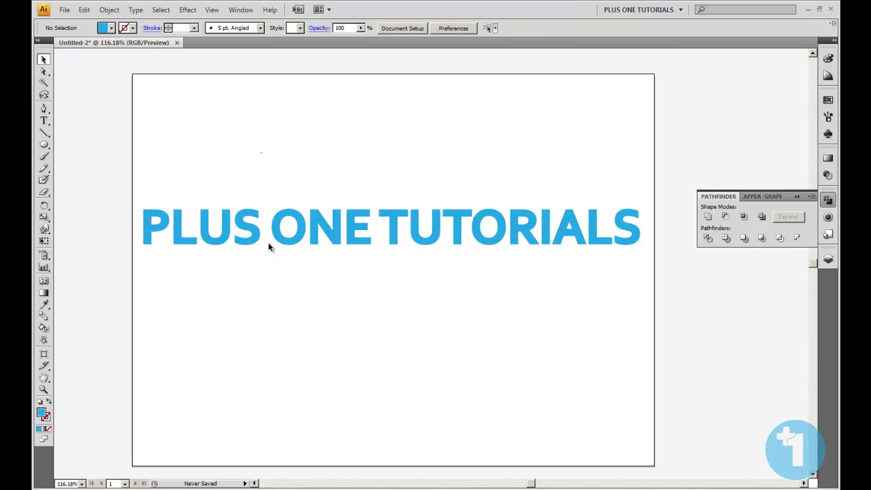
drag(128, 192, 679, 294)
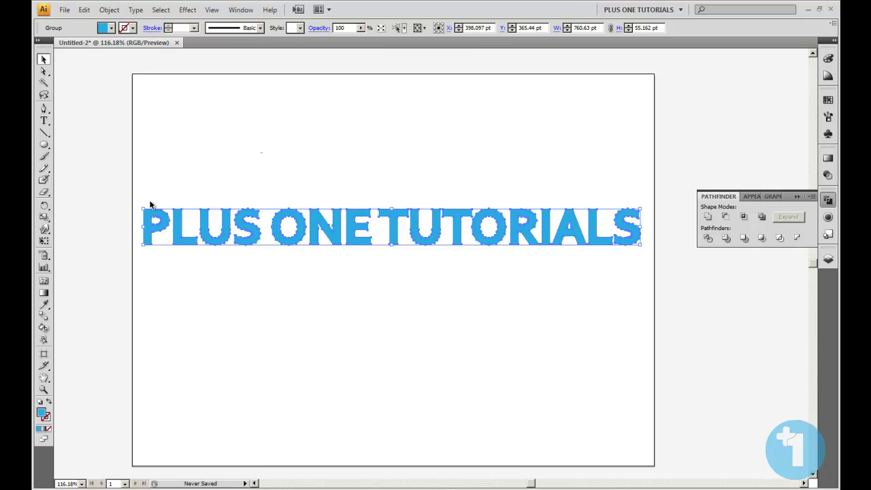
Paste a copy of the blue lettering in front and reflect it horizontally
key(ctrl)
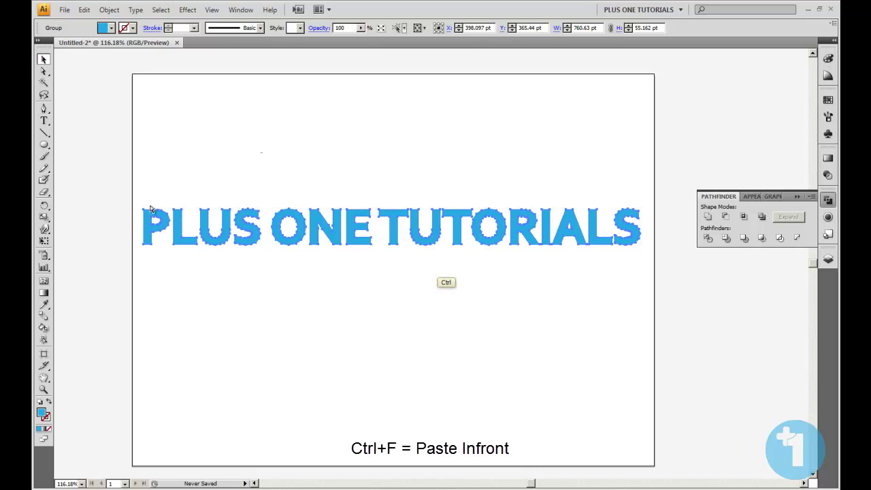
key(ctrl+f)
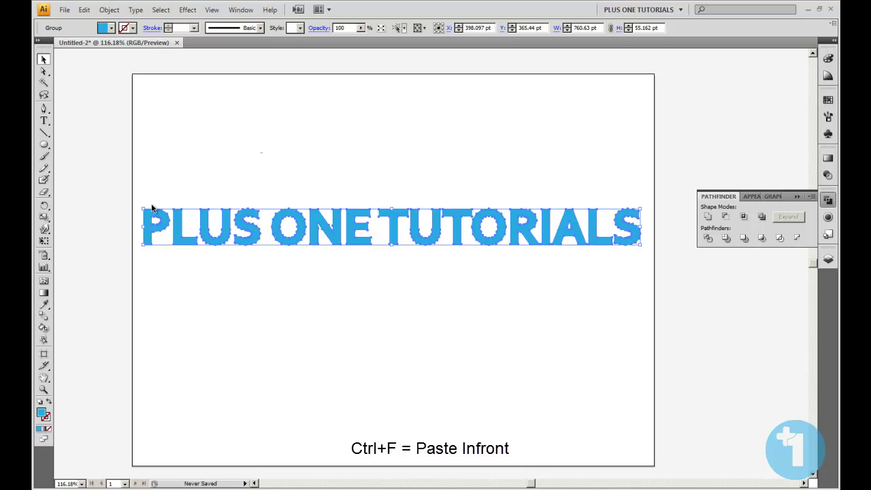
right_click(352, 228)
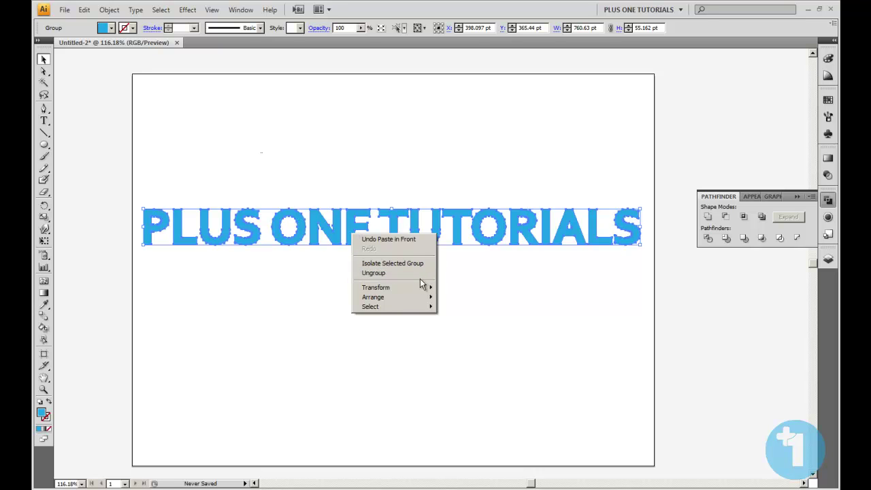
mouse_move(426, 292)
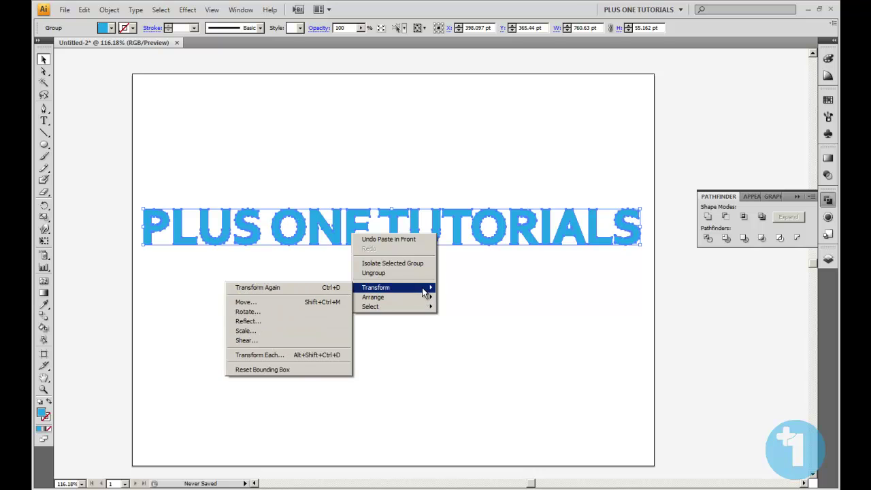
click(344, 322)
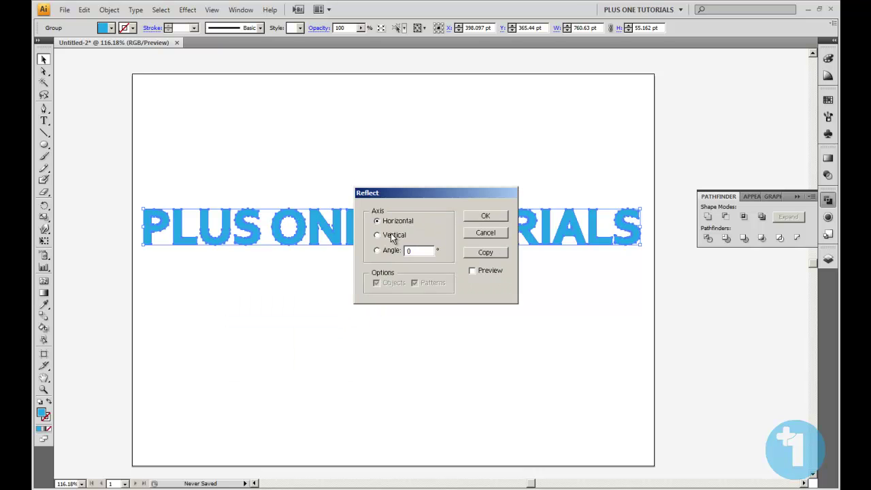
click(483, 216)
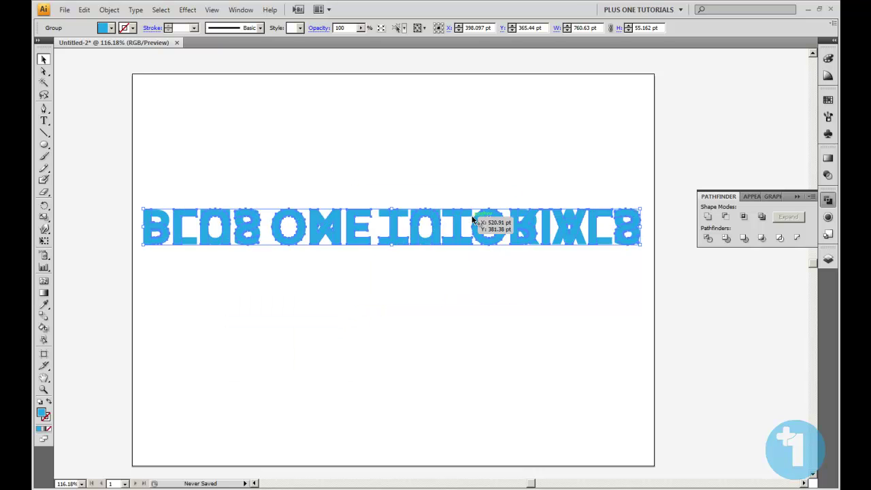
Nudge the reflected copy down with the arrow key until it sits beneath the original
key(Down)
key(Down)
key(Down)
key(Down)
key(Down)
key(Down)
key(Down)
key(Down)
key(Down)
key(Down)
key(Down)
key(Down)
key(Down)
key(Down)
key(Down)
key(Down)
key(Down)
key(Down)
key(Down)
key(Down)
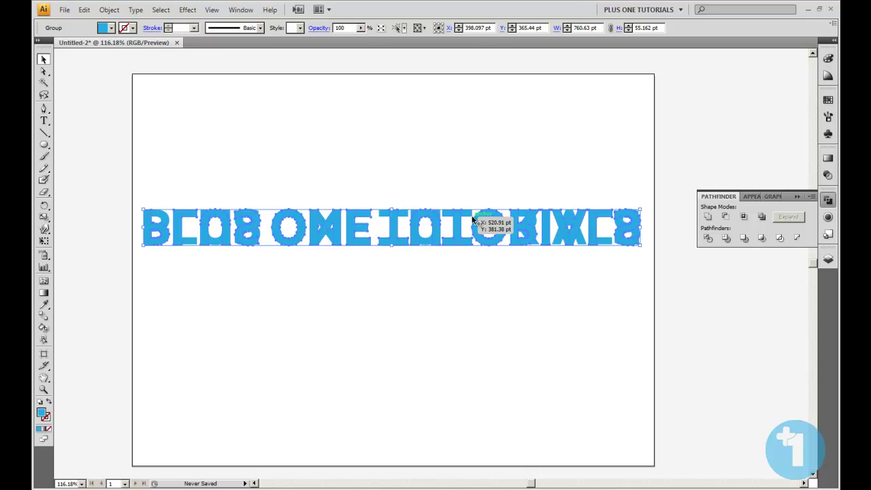
key(Down)
key(Down)
key(Down)
key(Down)
key(Down)
key(Down)
key(Down)
key(Down)
key(Down)
key(Down)
key(Down)
key(Down)
key(Down)
key(Down)
key(Down)
key(Down)
key(Down)
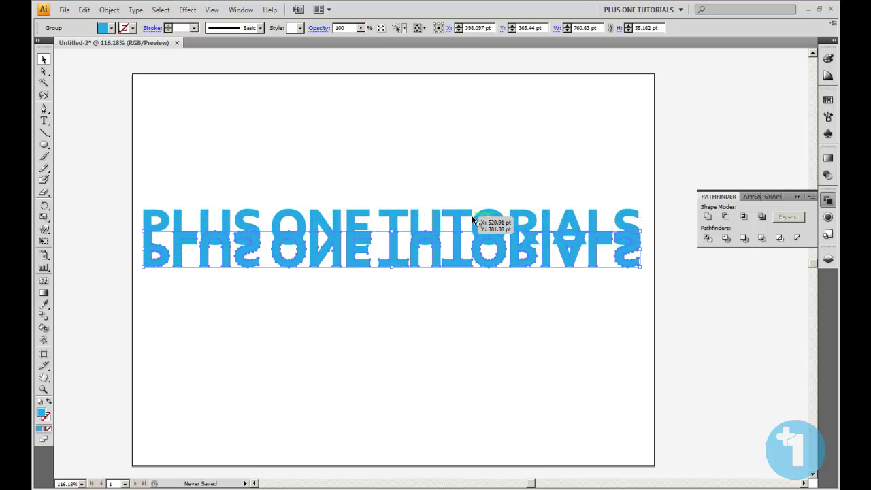
key(Down)
key(Down)
key(Down)
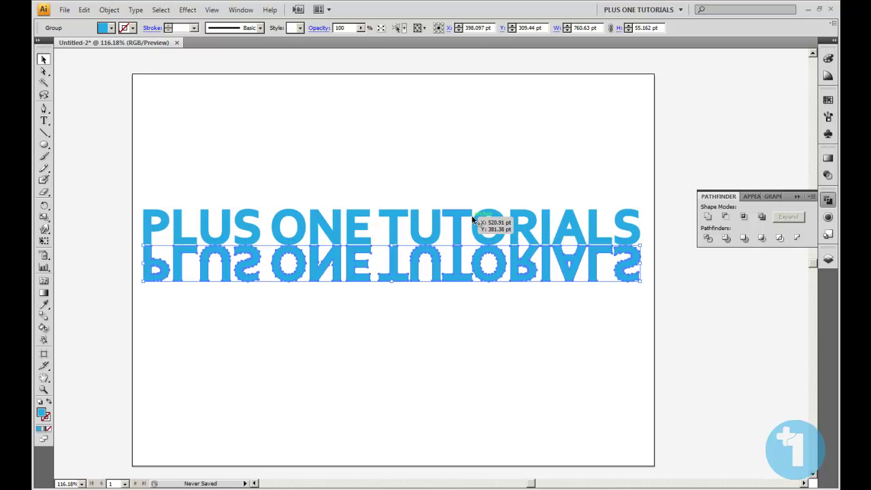
click(401, 174)
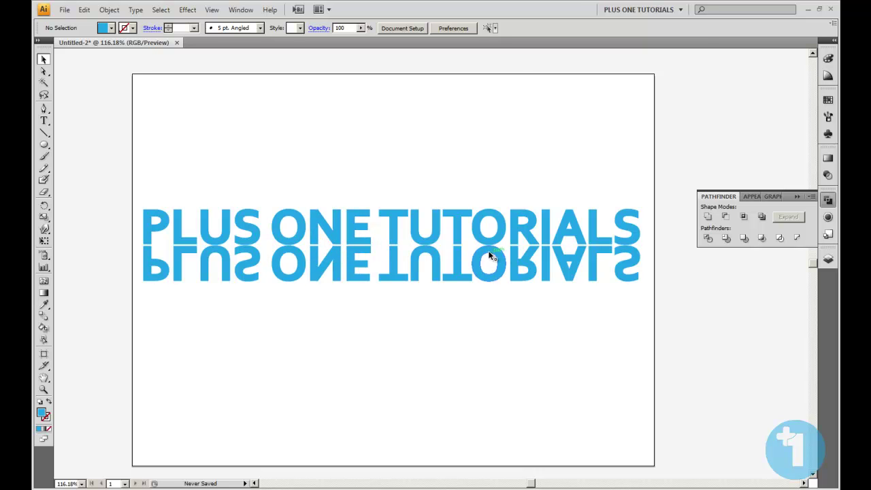
click(416, 257)
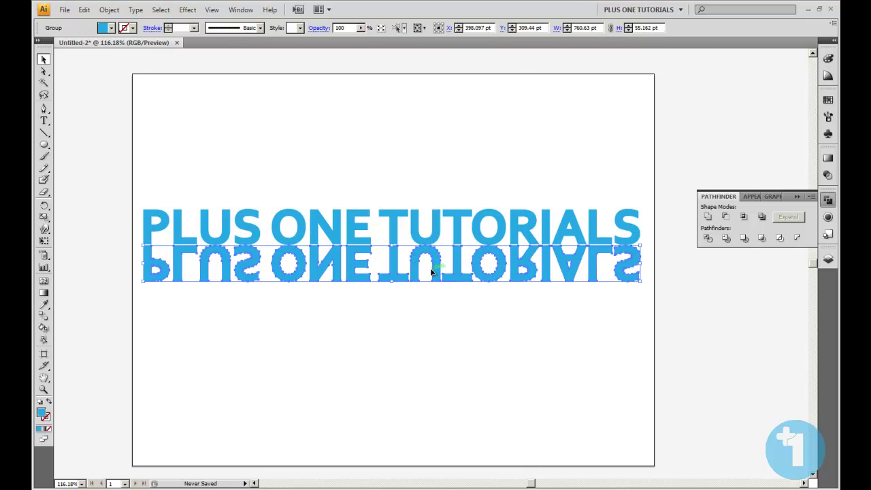
click(430, 309)
click(445, 268)
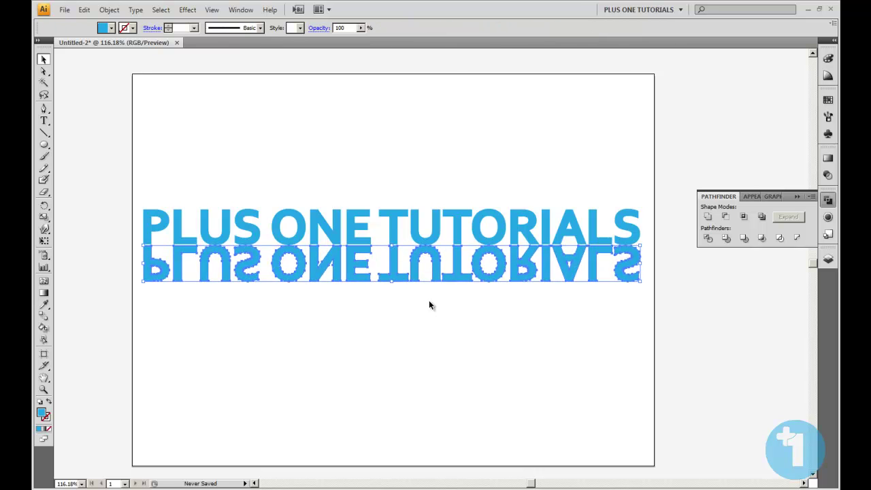
click(430, 304)
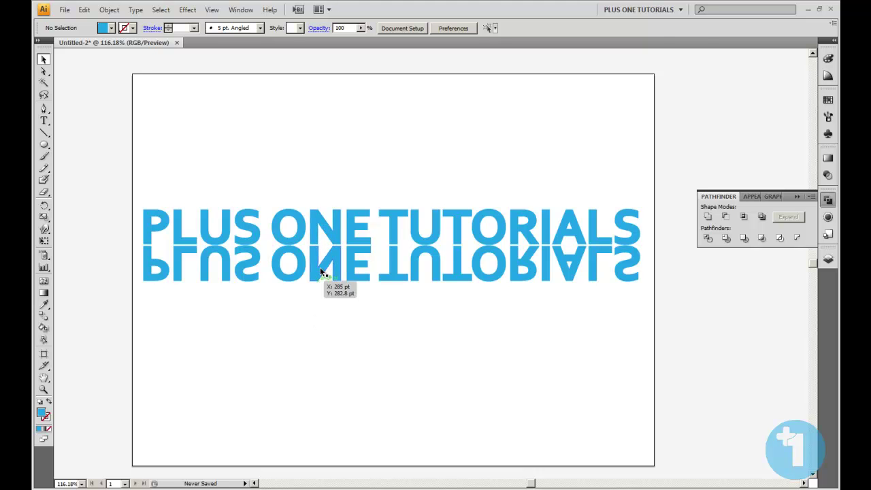
Select the upright PLUS ONE TUTORIALS group and lock it with Ctrl+2
click(330, 231)
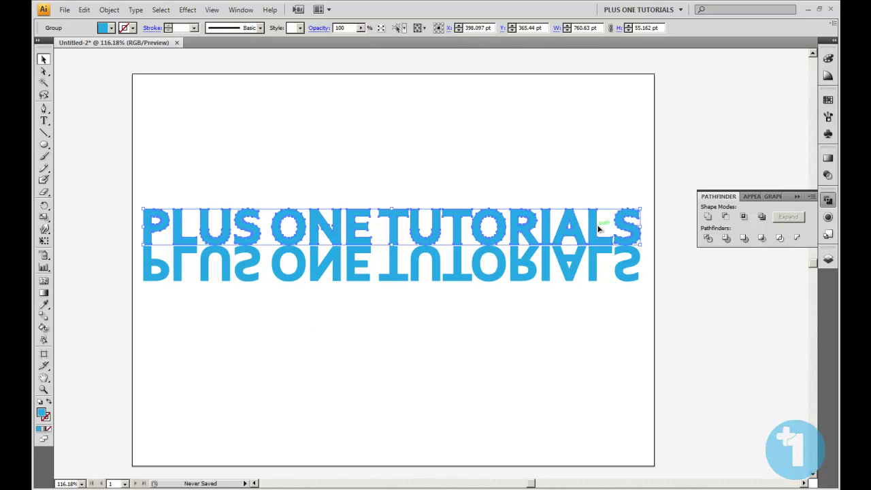
key(ctrl)
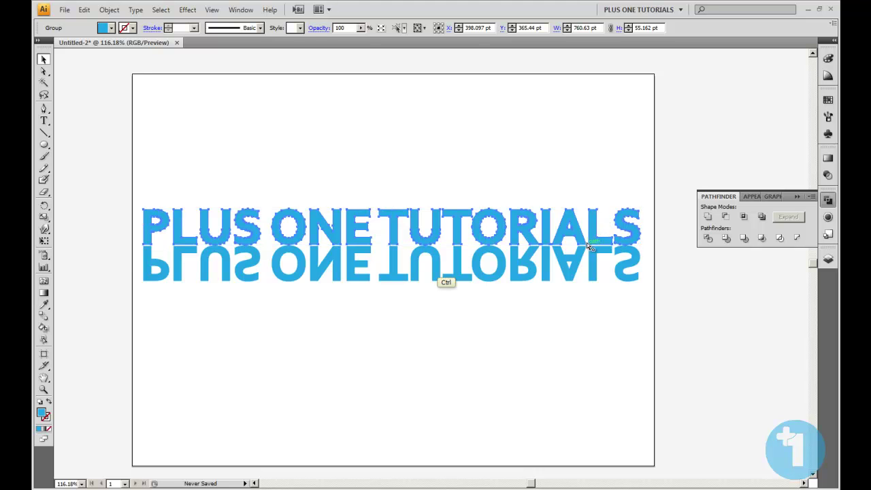
key(ctrl+2)
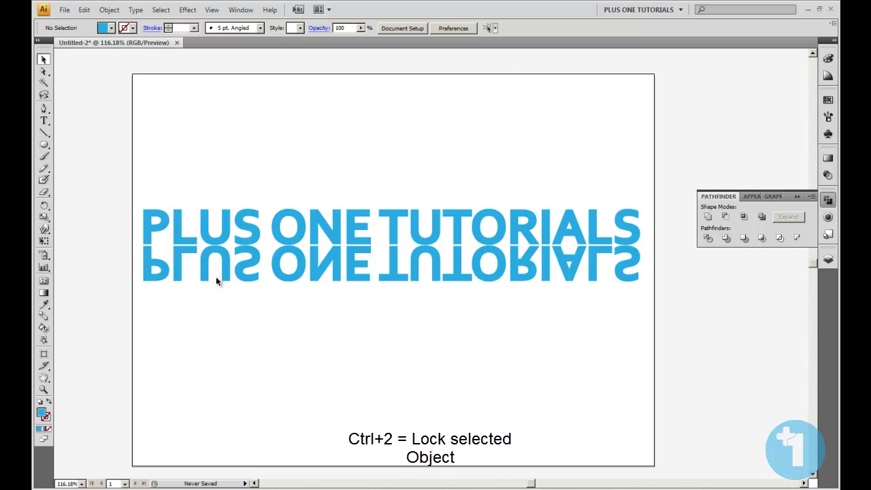
Draw a 777.24 × 68.58 pt rectangle with the Rectangle Tool covering the reflected lettering
click(178, 275)
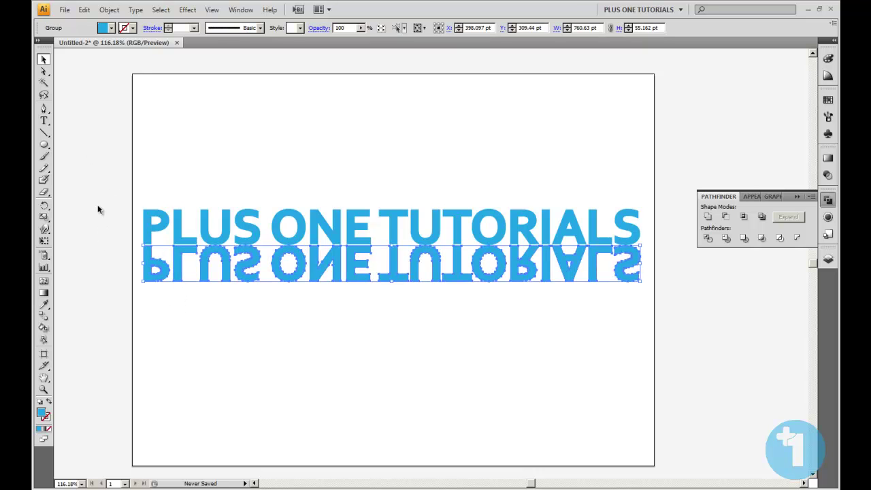
click(43, 147)
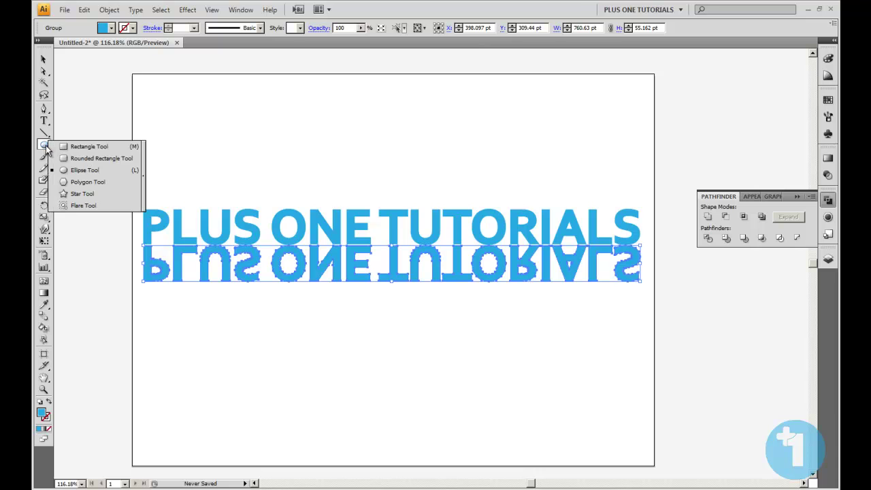
drag(46, 145, 85, 149)
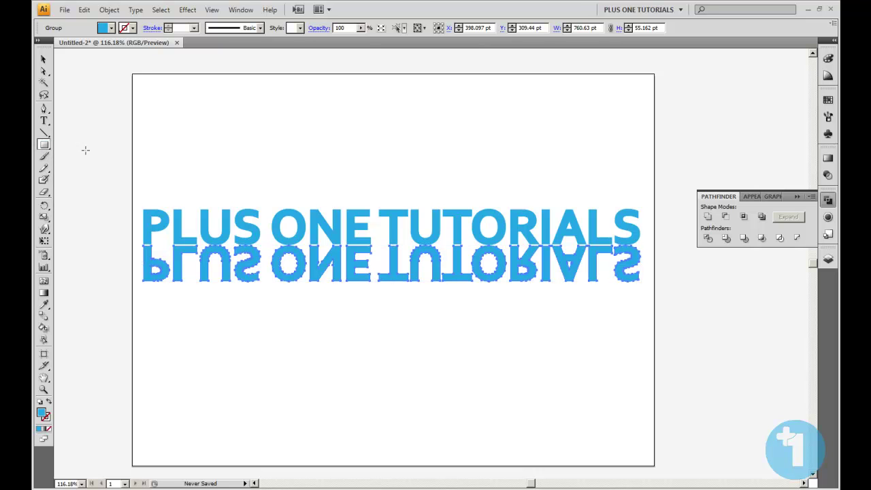
drag(137, 245, 640, 292)
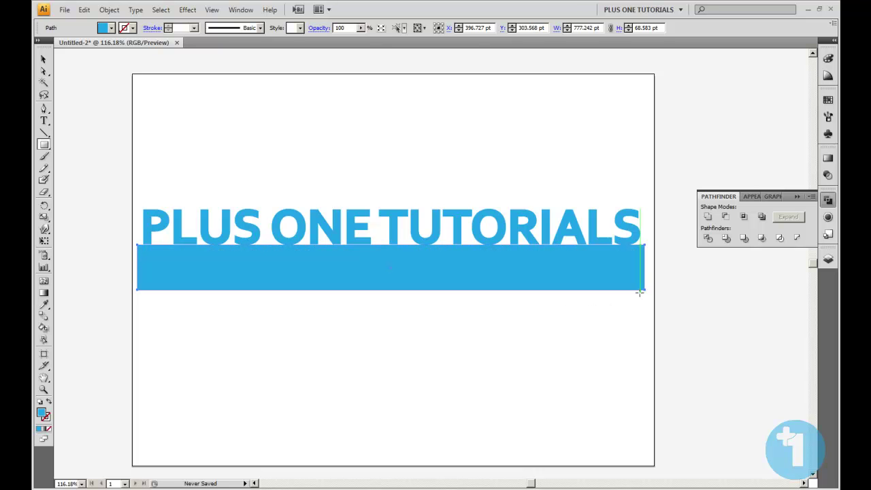
Apply a white-to-black gradient fill to the covering rectangle
click(43, 429)
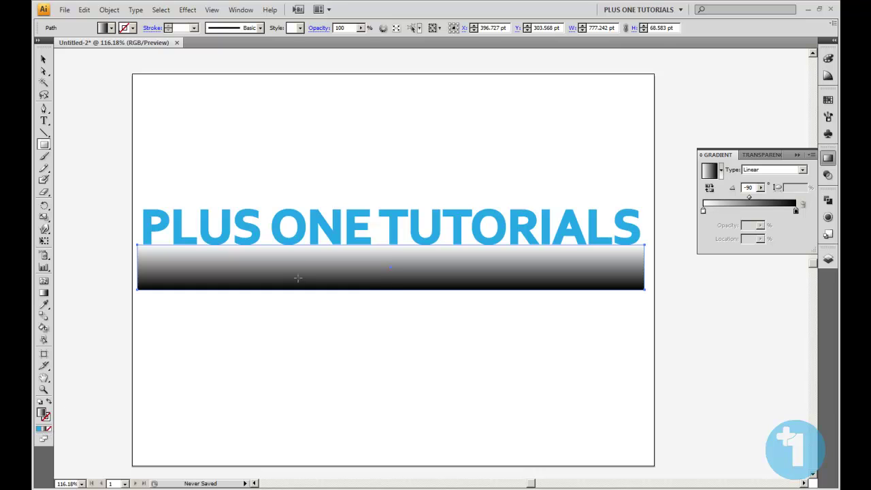
key(g)
key(shift)
key(shift)
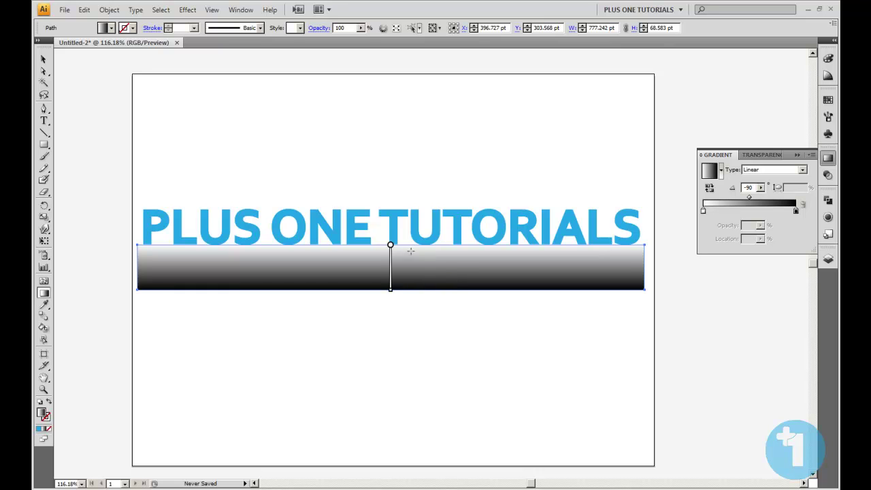
double_click(795, 209)
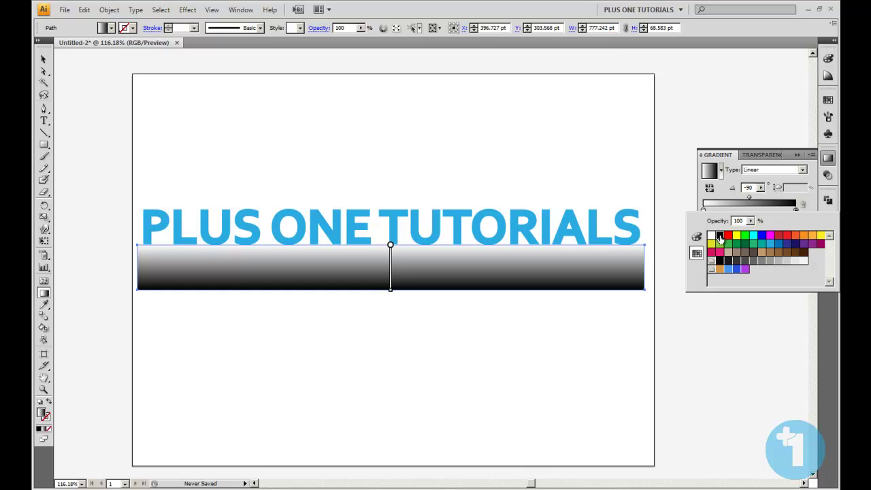
click(784, 224)
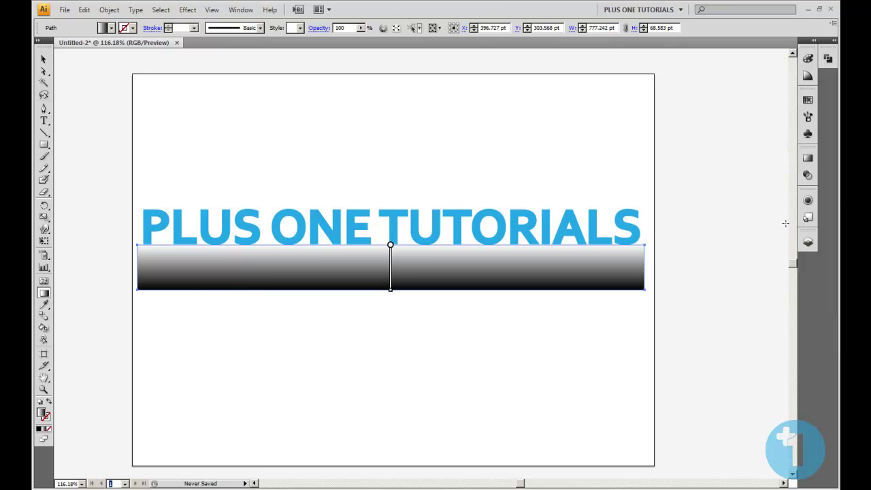
Drag the gradient a short way straight down so it turns black just below the top edge
click(833, 40)
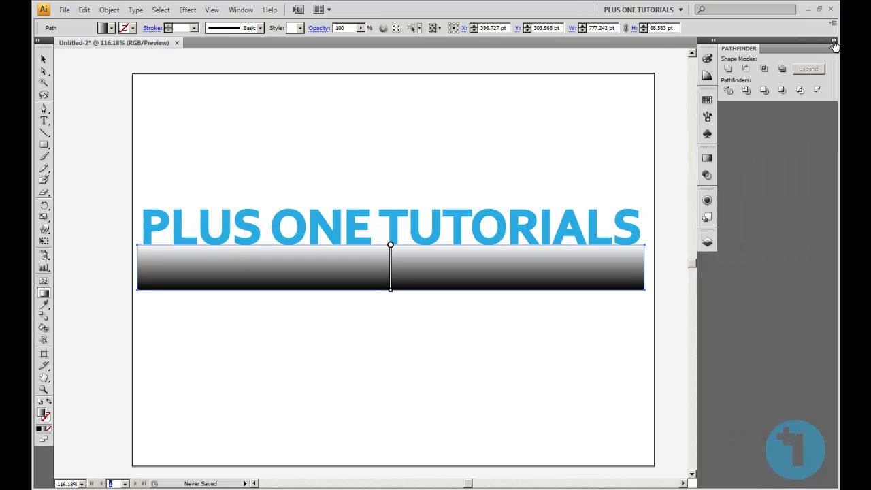
click(833, 42)
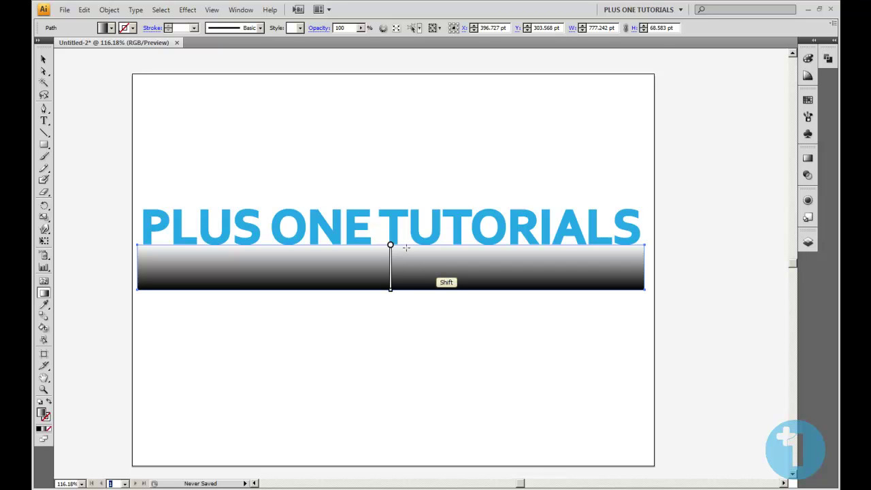
drag(407, 246, 407, 272)
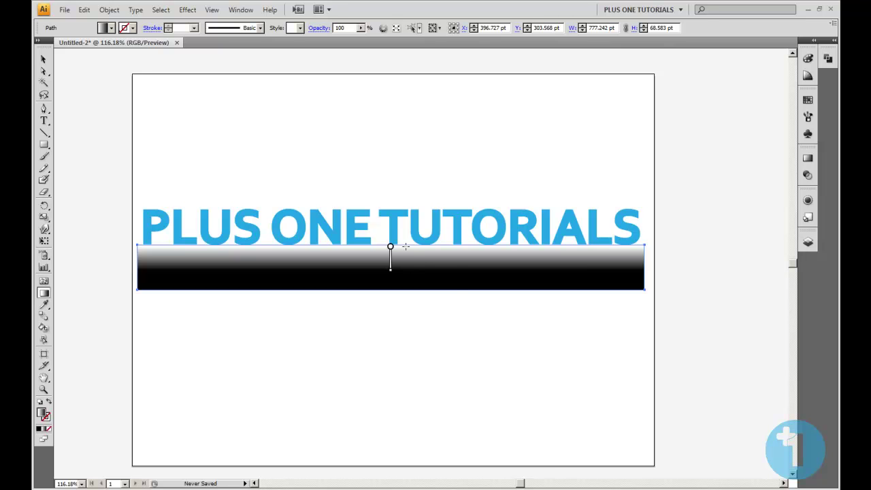
drag(406, 247, 413, 266)
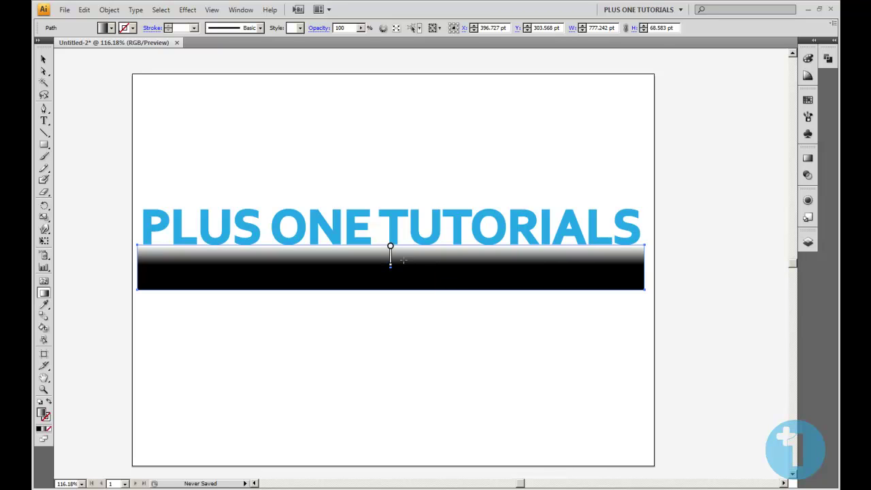
Select the mirrored text and gradient rectangle together and show the Transparency panel
click(44, 60)
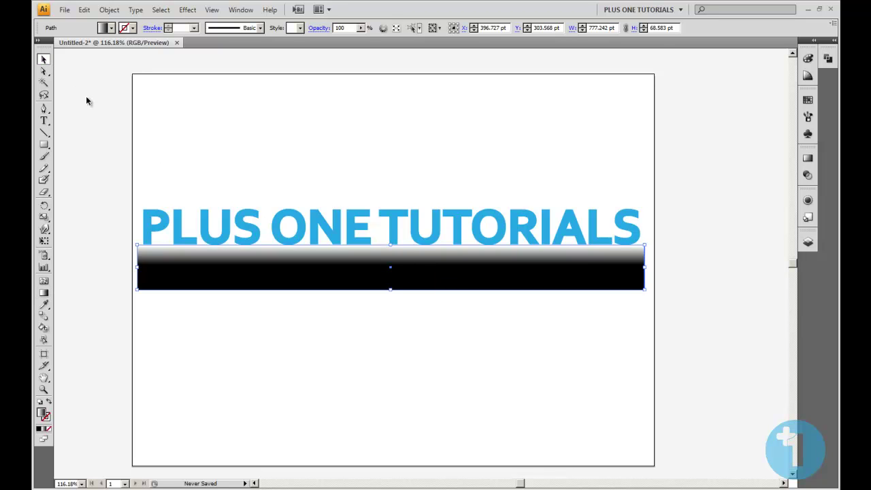
drag(100, 252, 679, 323)
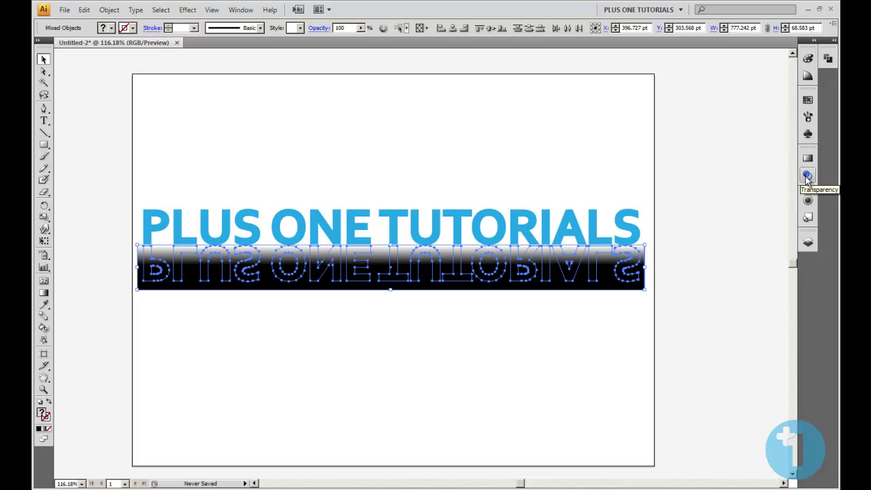
click(241, 10)
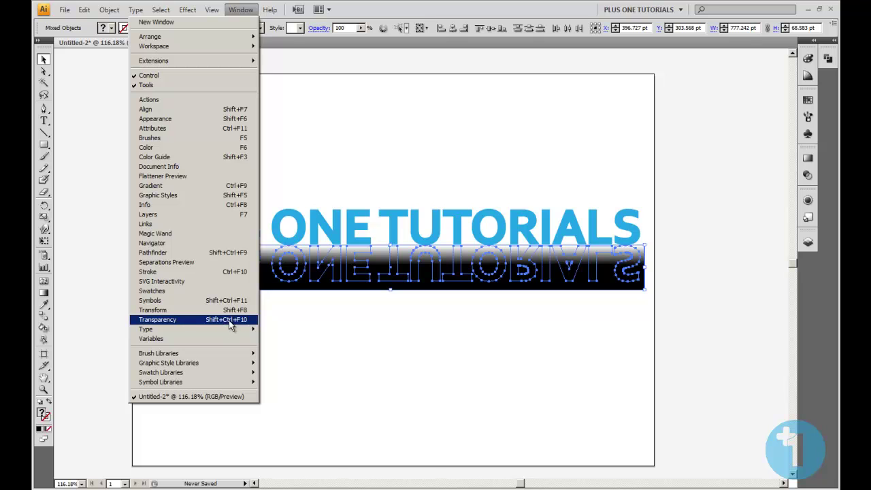
click(306, 325)
drag(120, 261, 716, 321)
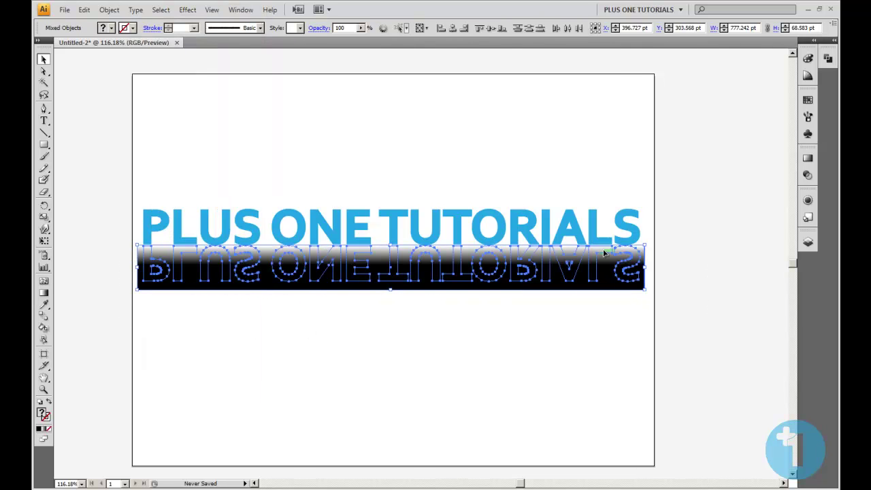
click(807, 176)
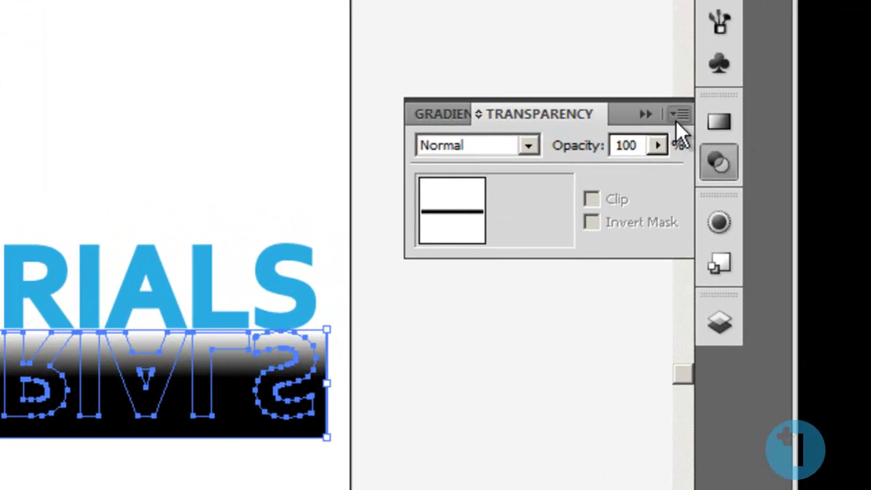
Apply Make Opacity Mask from the Transparency flyout so the reflection fades from blue to white
click(677, 116)
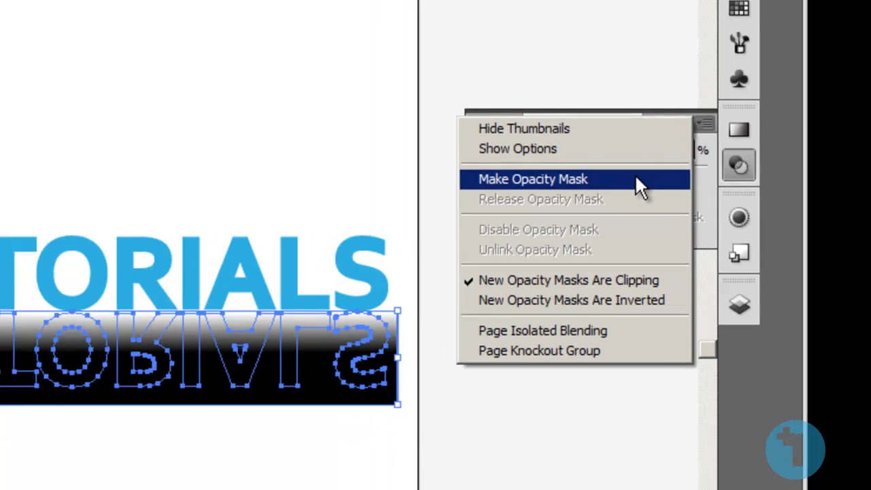
click(605, 178)
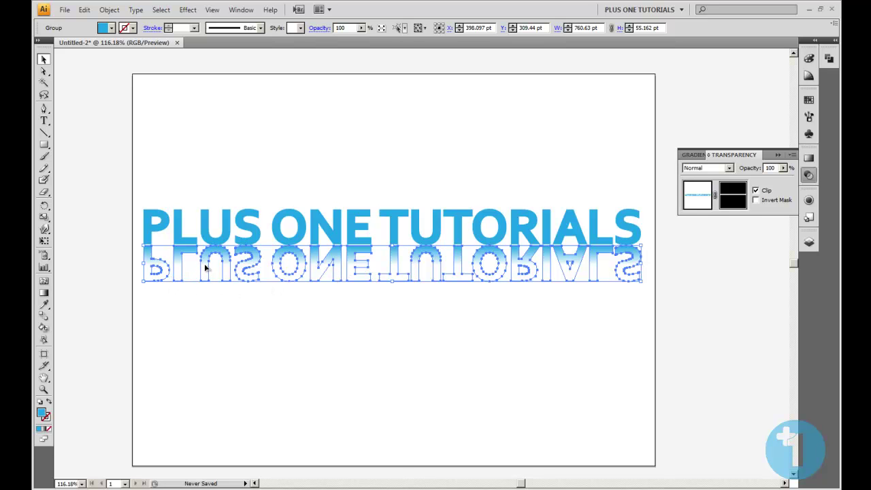
Zoom in on the reflected LUS letters, then zoom back out to about 150% to see the whole title
key(z)
drag(202, 250, 238, 279)
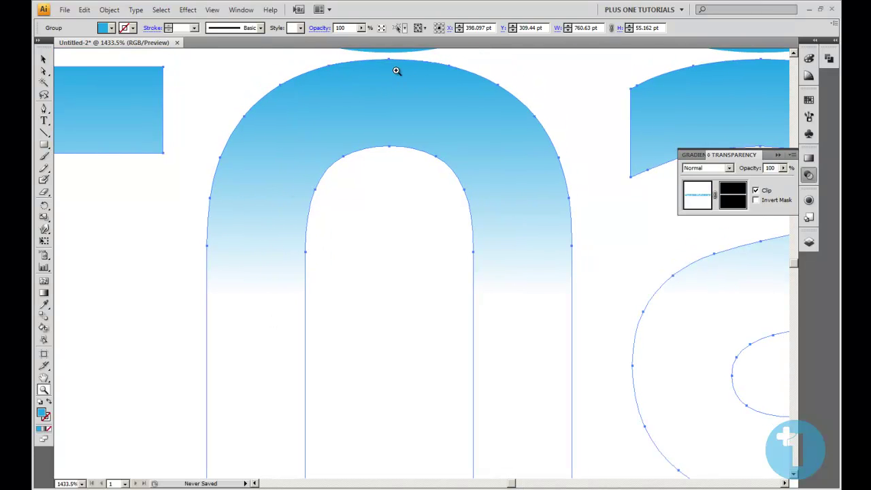
alt+click(445, 143)
alt+click(461, 195)
alt+click(437, 271)
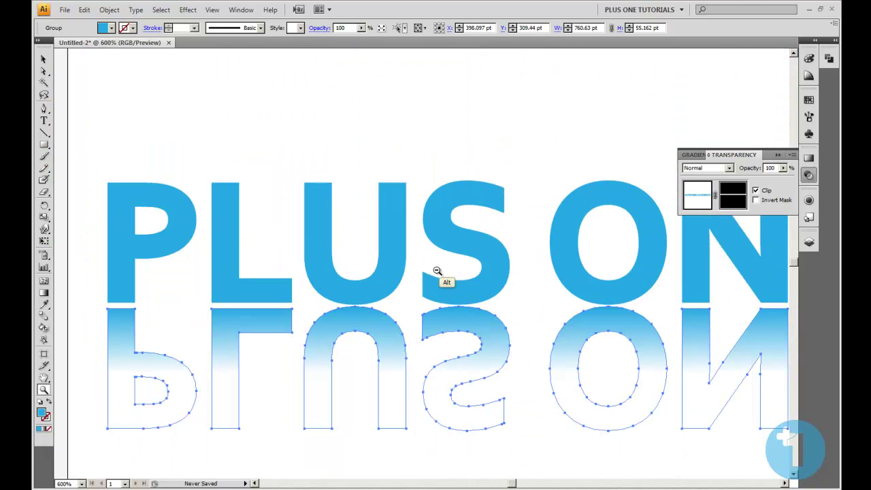
alt+click(425, 275)
alt+click(479, 311)
drag(485, 311, 475, 272)
alt+click(446, 294)
alt+click(460, 297)
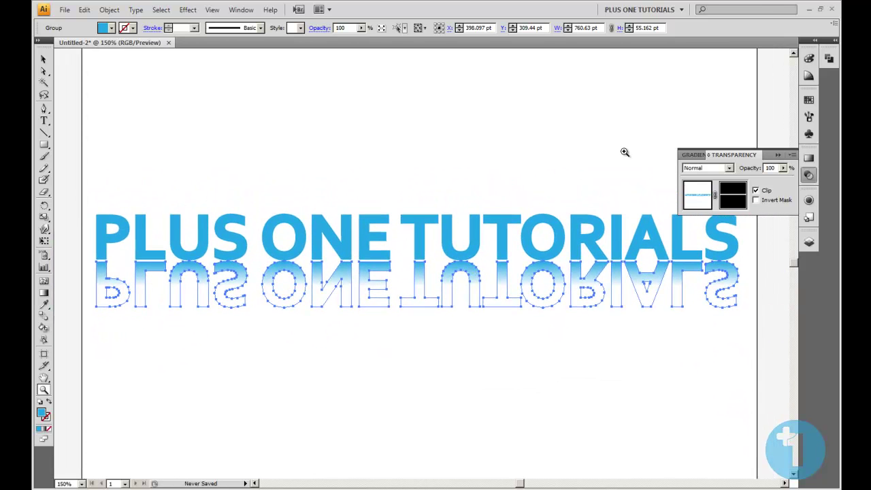
Collapse the Transparency panel and return to the Selection tool with nothing selected
click(779, 155)
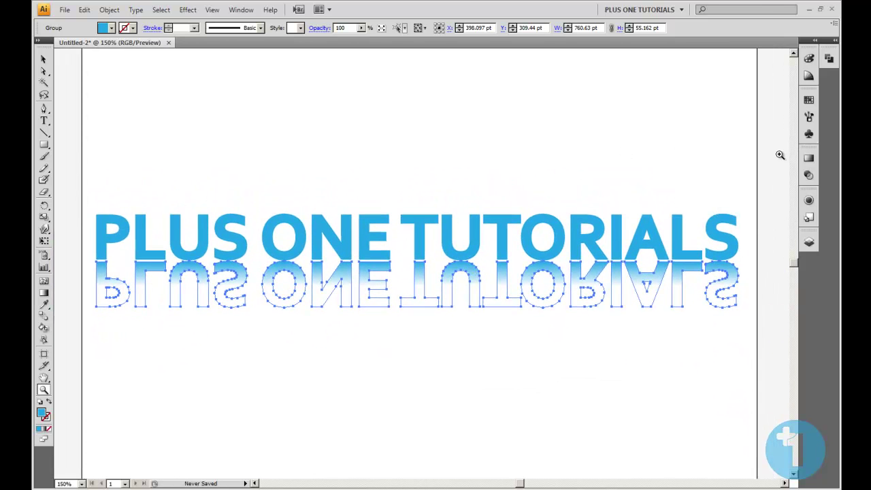
click(43, 59)
click(356, 377)
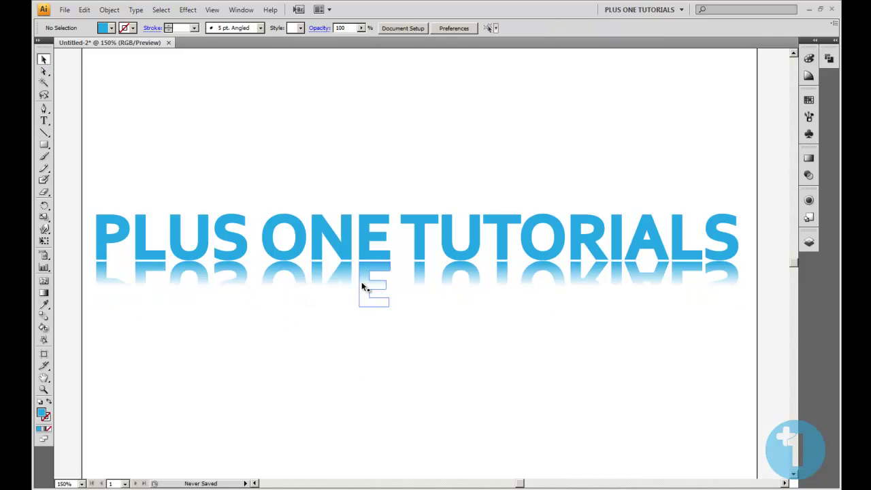
Lower the reflection group's opacity in the Control bar to about 31%
click(361, 285)
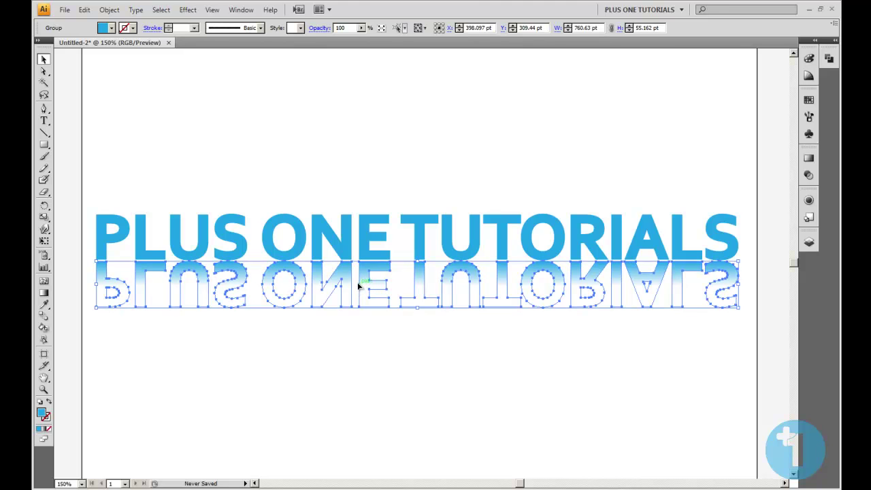
click(361, 27)
drag(360, 38, 326, 41)
click(330, 85)
click(333, 83)
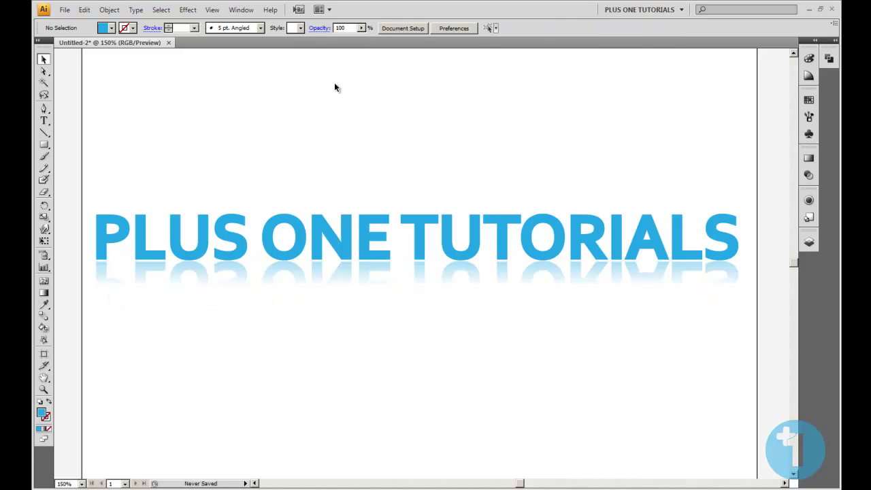
click(331, 281)
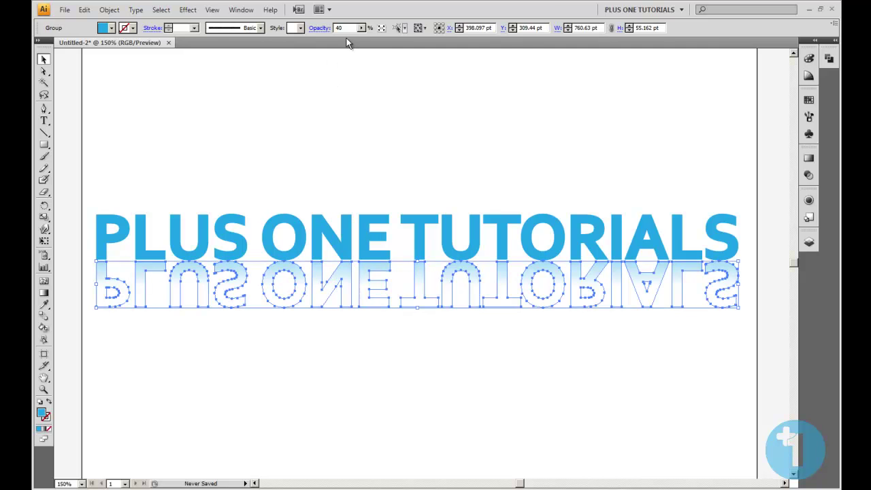
click(361, 28)
drag(324, 45, 322, 48)
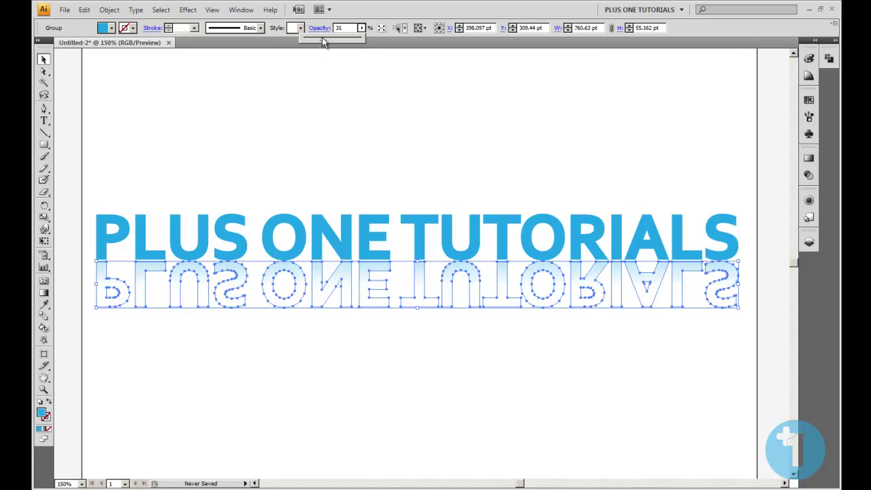
click(327, 63)
click(327, 66)
Zoom and recentre the view around the title and its fainter reflection
key(z)
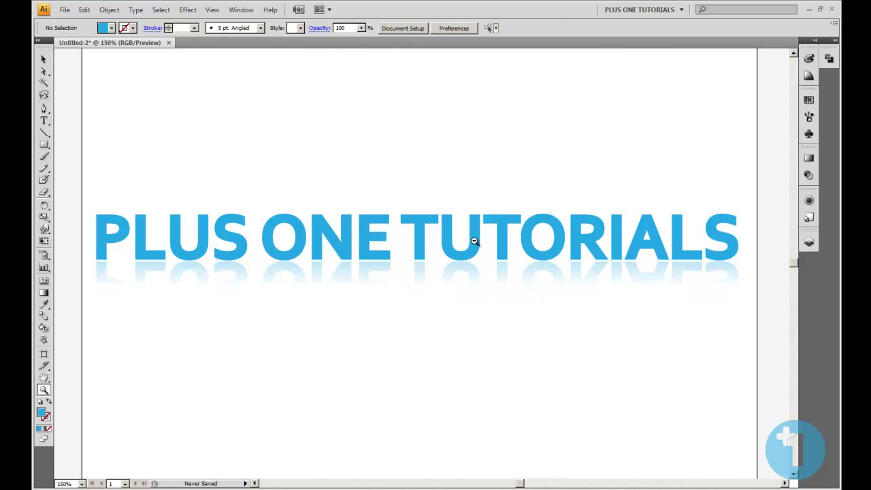
alt+click(474, 241)
alt+click(474, 241)
drag(211, 239, 532, 304)
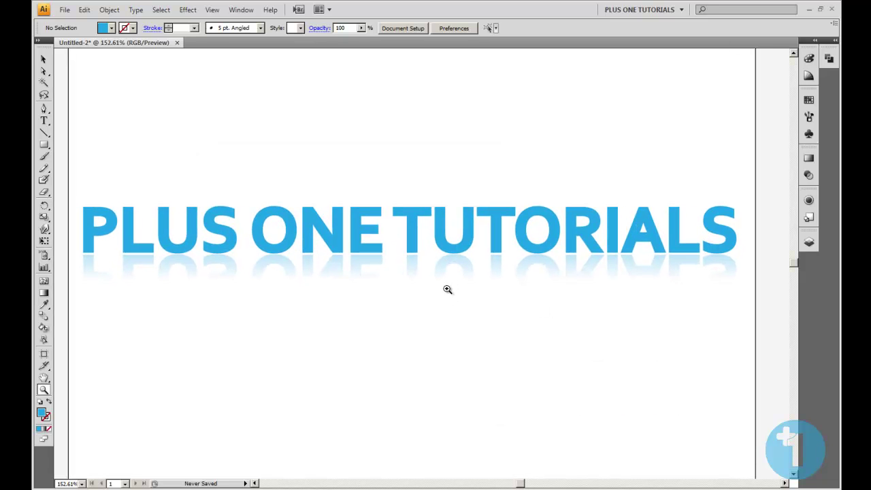
drag(447, 272, 456, 277)
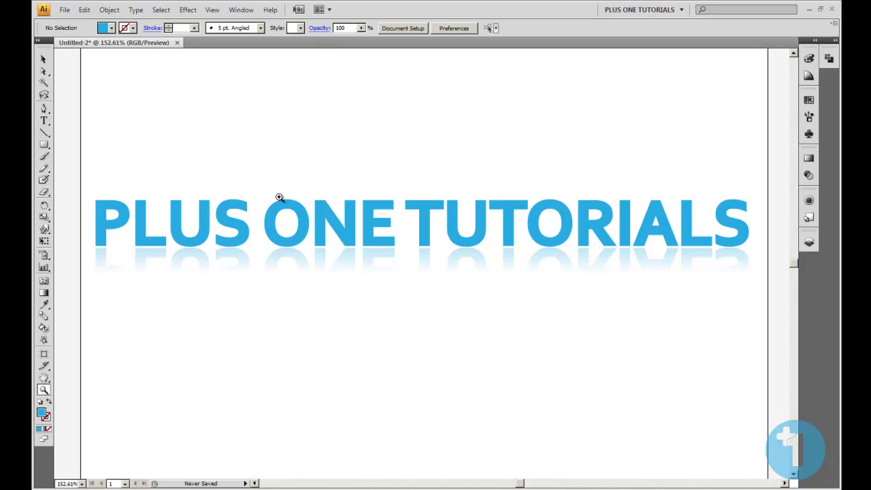
Unlock all objects with Ctrl+Alt+2 so the title is editable again
click(44, 59)
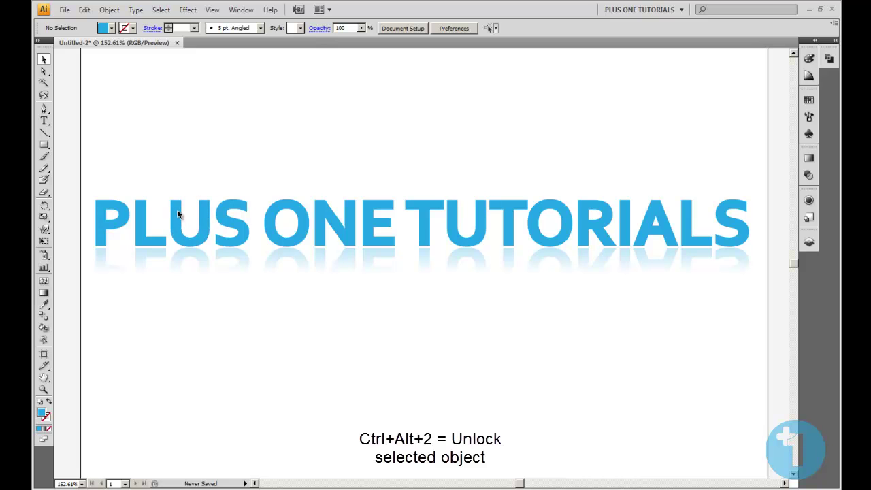
key(ctrl)
key(ctrl+alt+2)
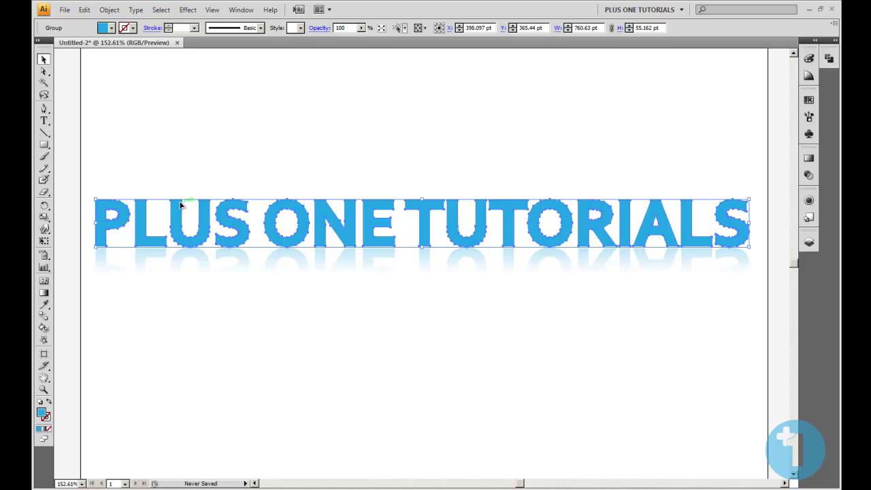
Marquee-select the title and reflection together, check the combined group, then deselect
click(197, 174)
click(182, 251)
click(185, 189)
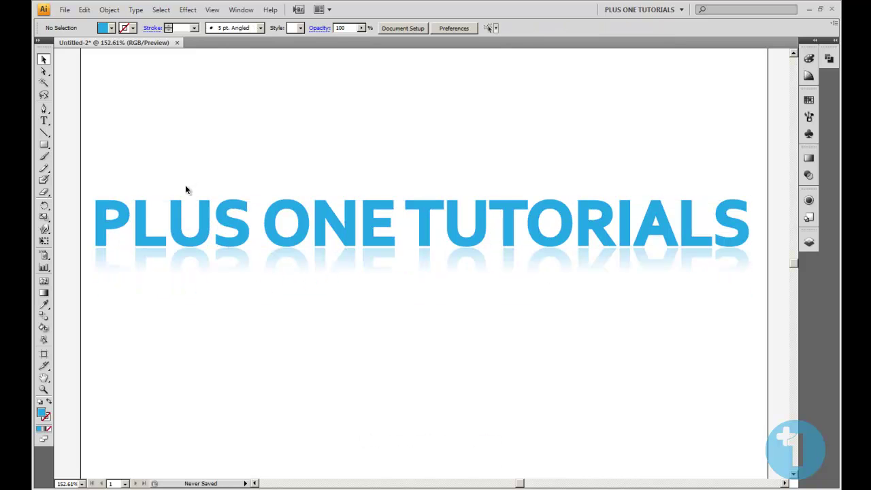
drag(133, 177, 289, 320)
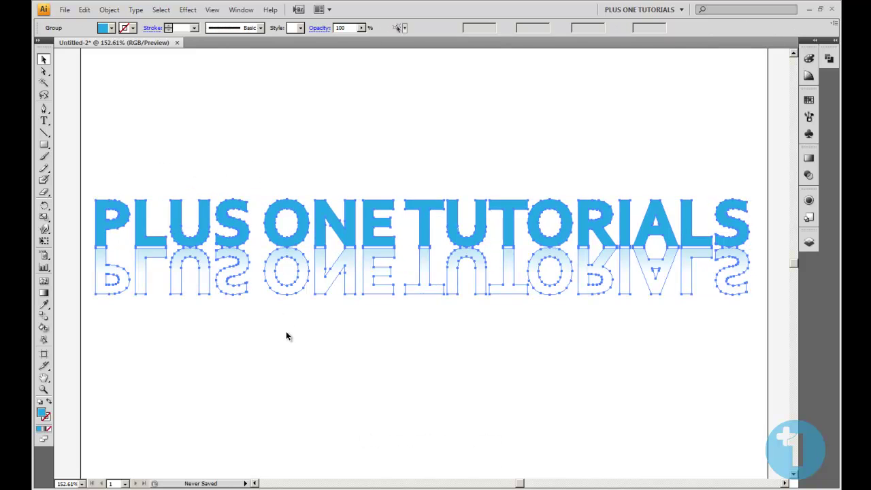
click(286, 344)
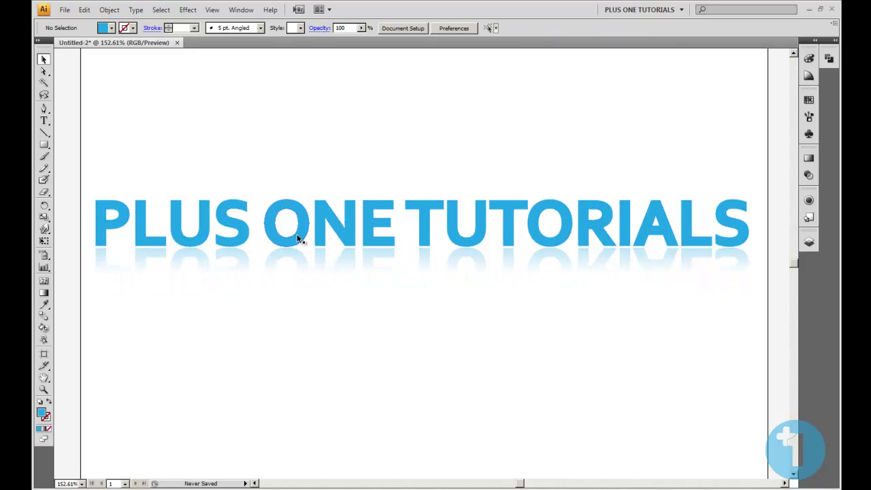
click(300, 254)
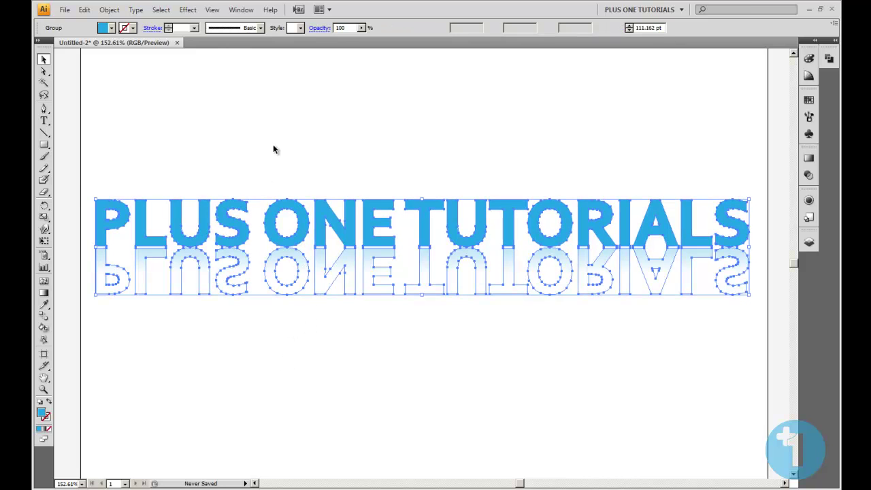
drag(273, 145, 336, 330)
click(322, 348)
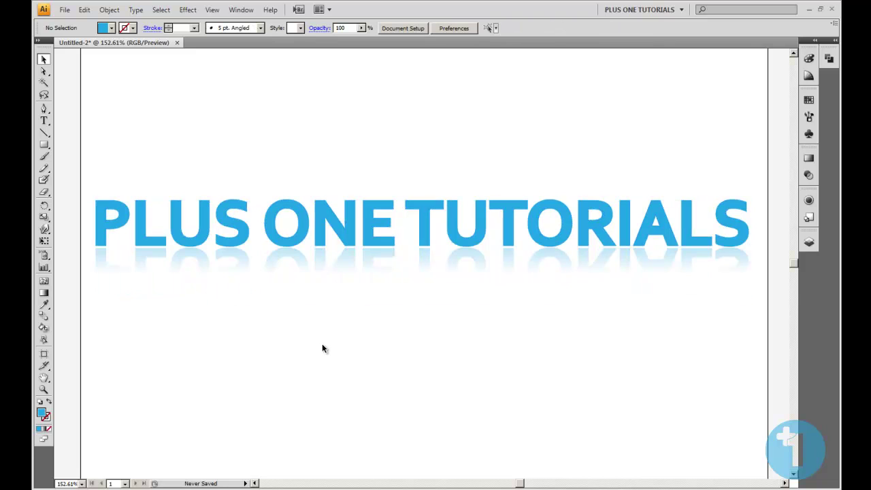